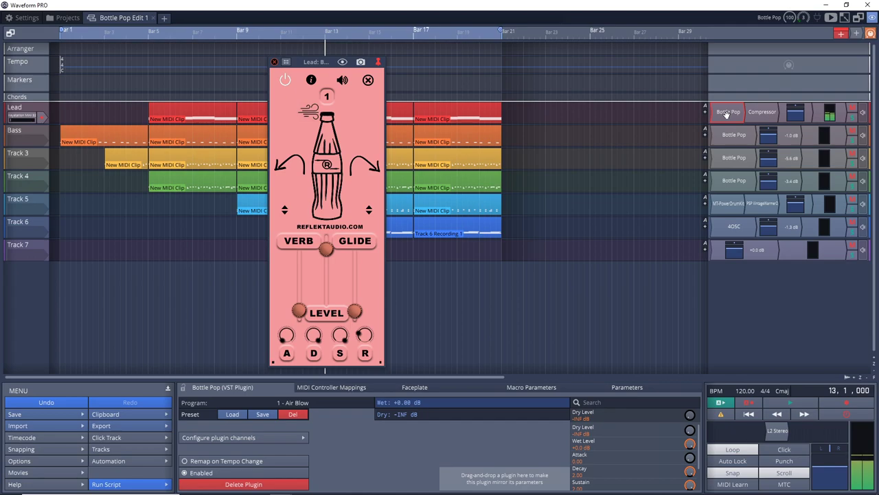
Step: Open the plugin window for Track 3's Bottle Pop instrument (Bottle Pop Hits 5)
double_click(734, 158)
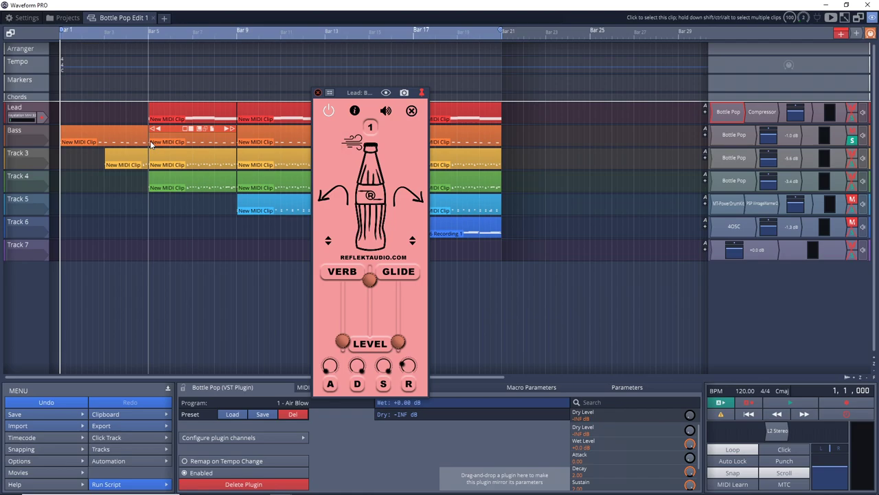
mouse_move(123, 158)
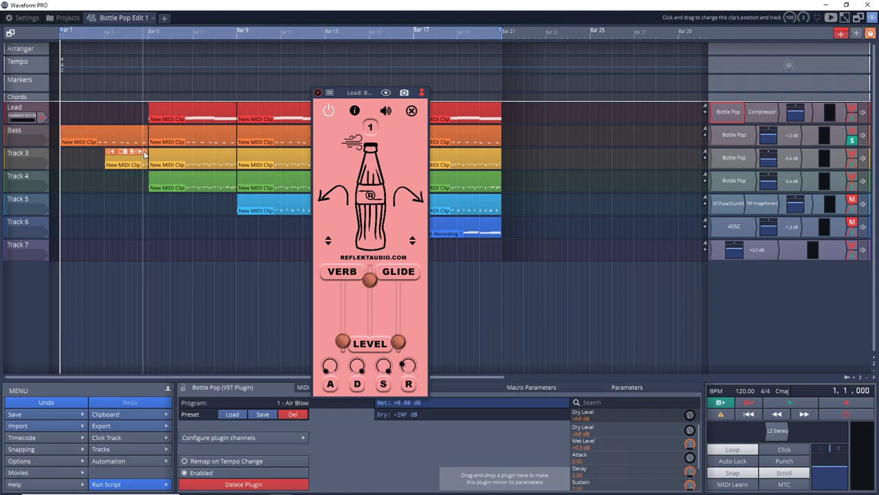
Step: Play the soloed bass line from the start, then stop playback
key(space)
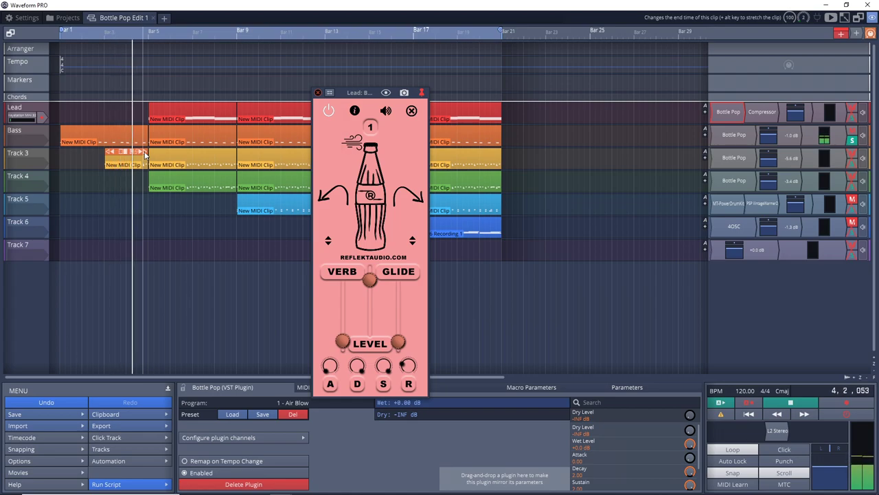
key(space)
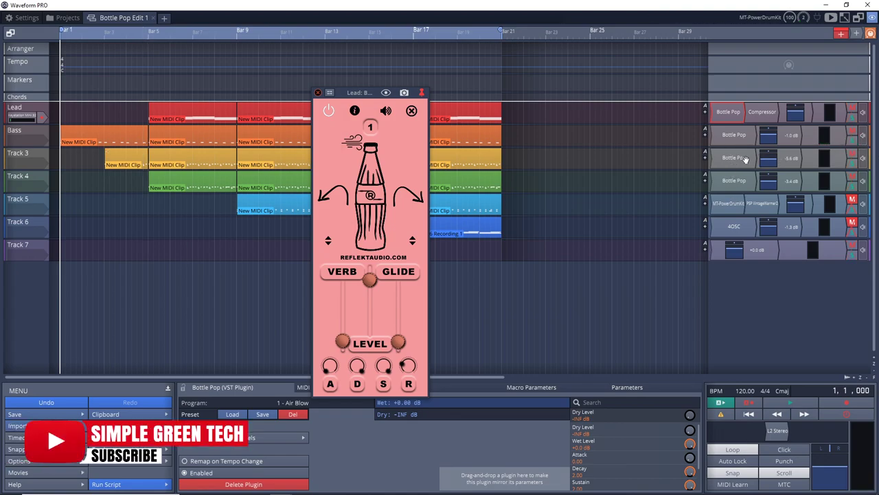
Step: From bar 5, audition Track 3 solo, then Track 4 solo, then both together
click(147, 209)
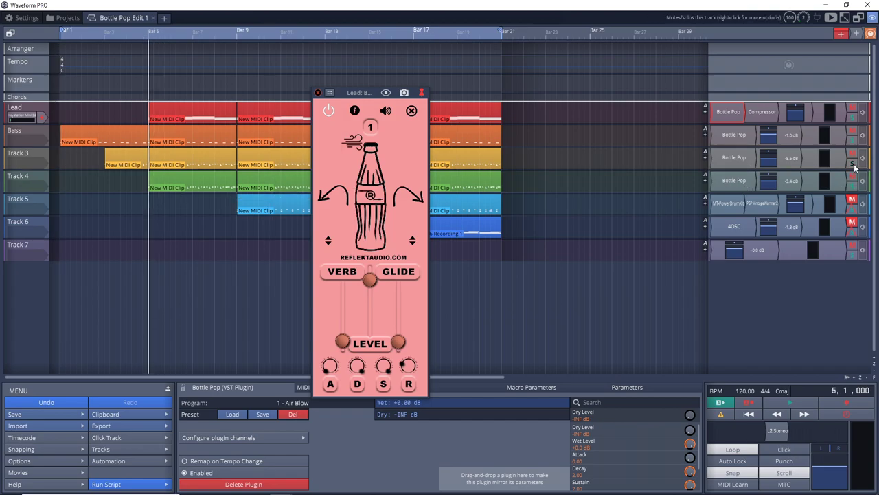
key(space)
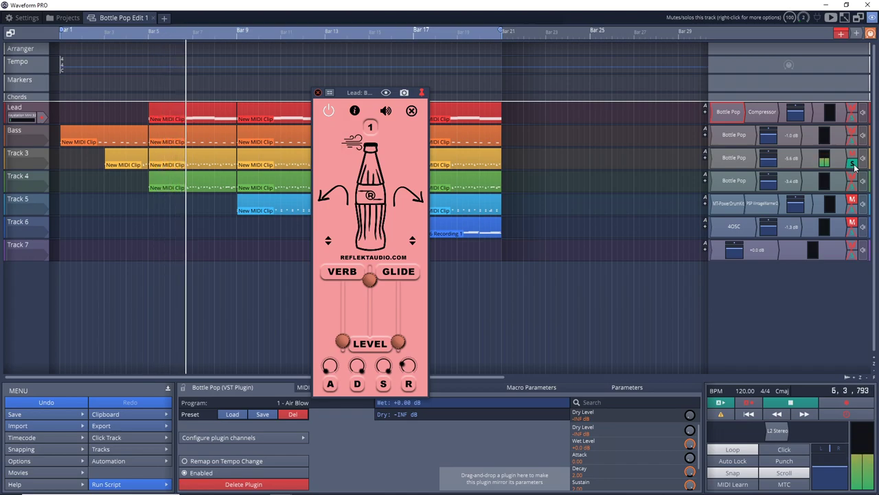
key(space)
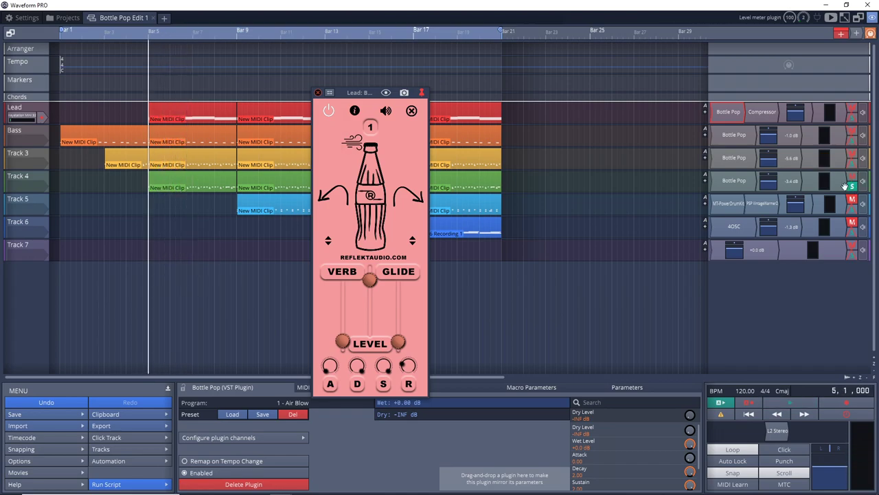
key(space)
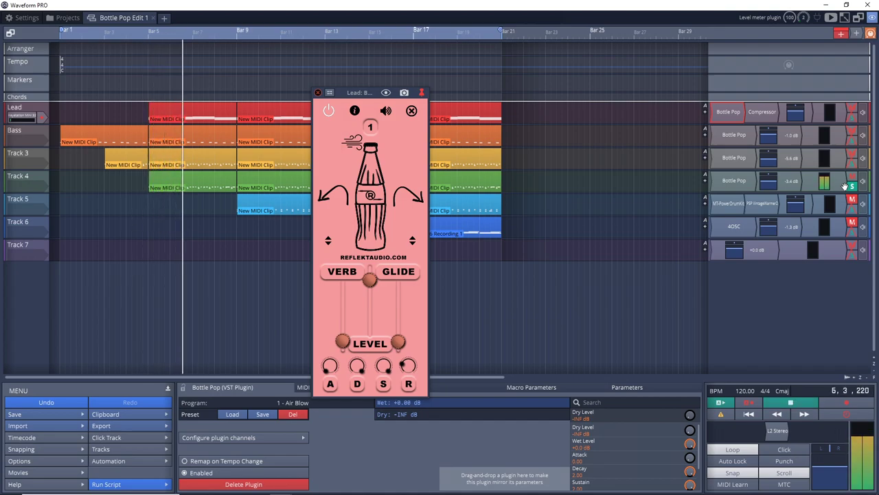
key(space)
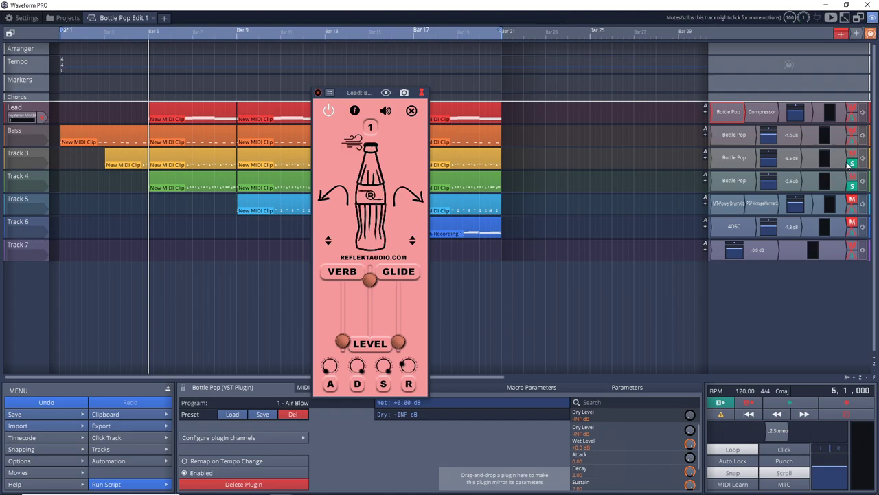
key(space)
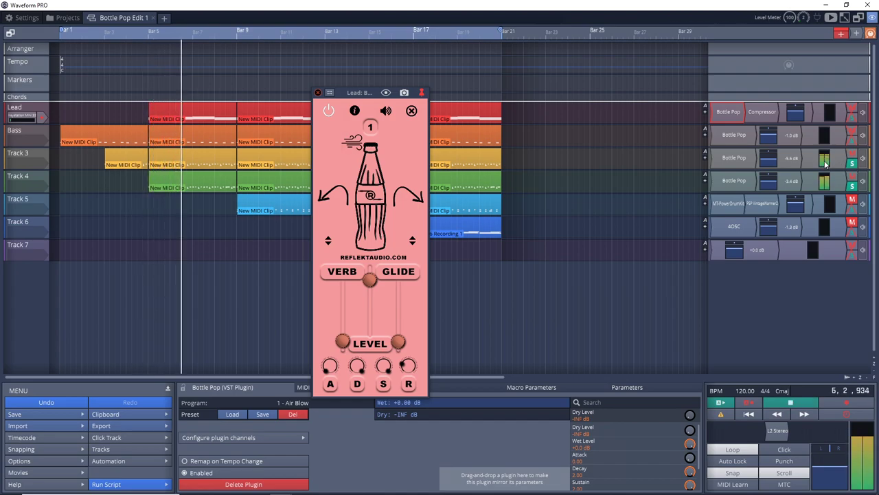
key(space)
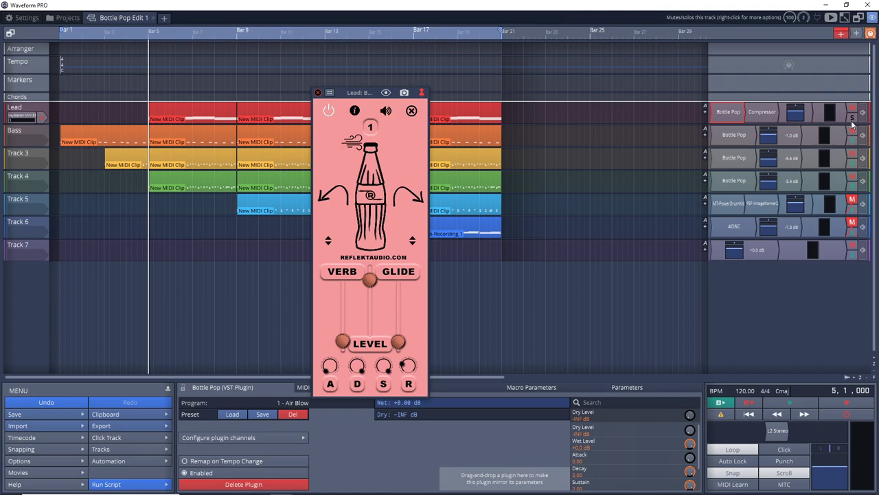
Step: Play the soloed Lead track from bar 5, then stop playback
key(space)
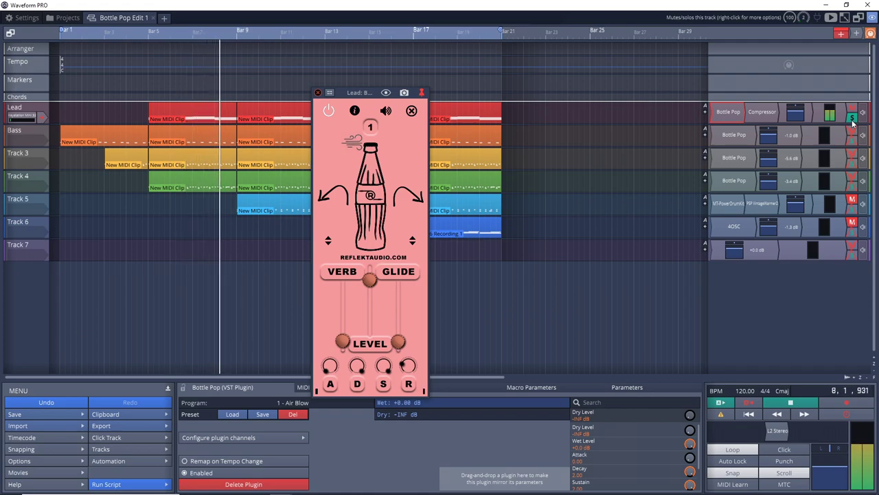
key(space)
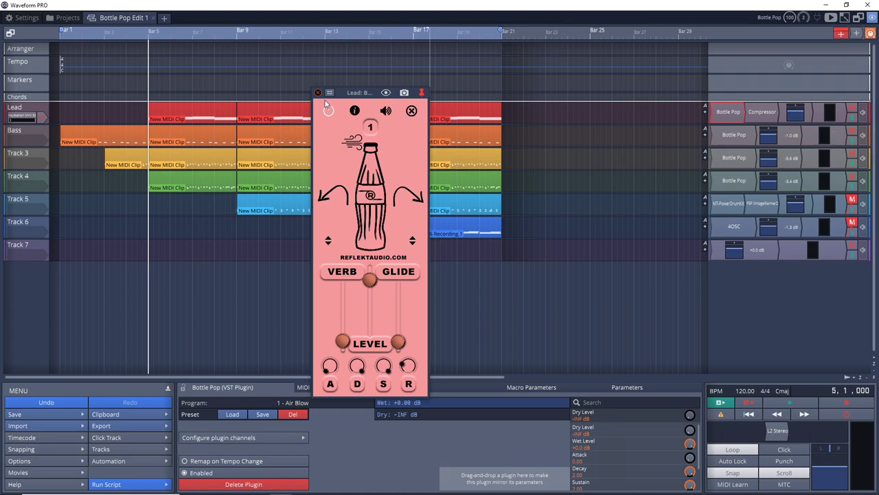
key(space)
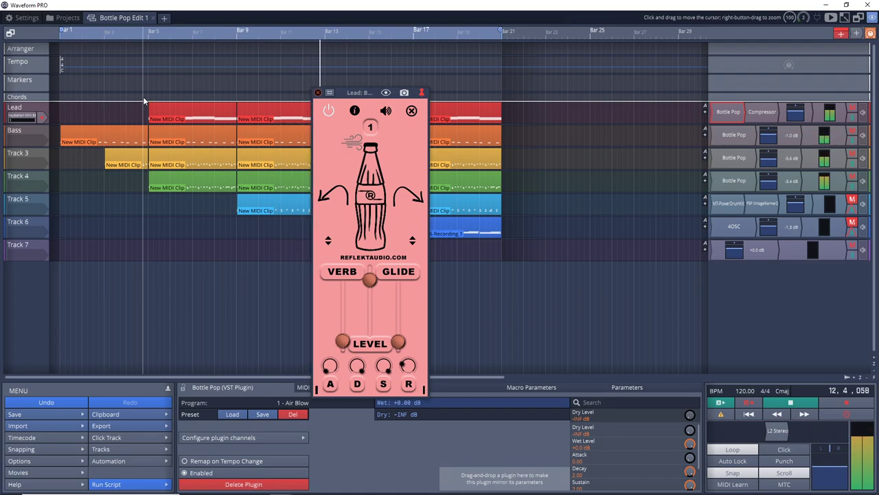
key(space)
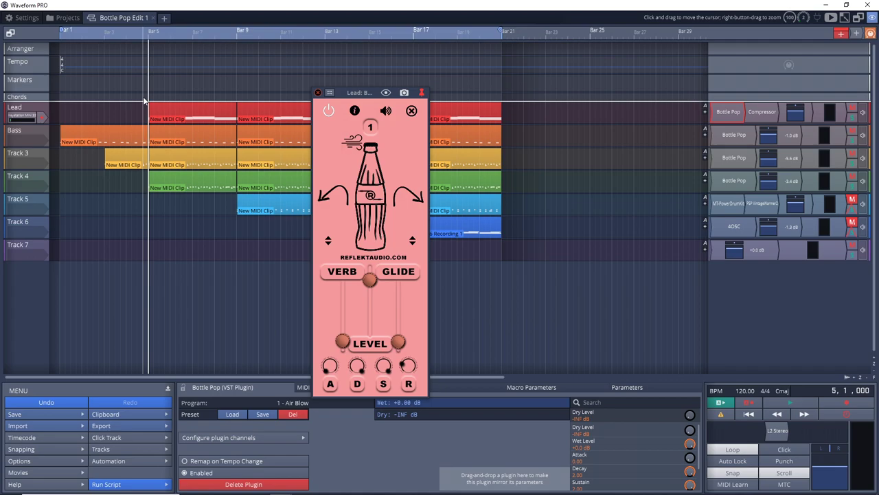
Step: View and close Track 6's 4OSC synth, then play the full arrangement from bar 13 and stop
double_click(734, 226)
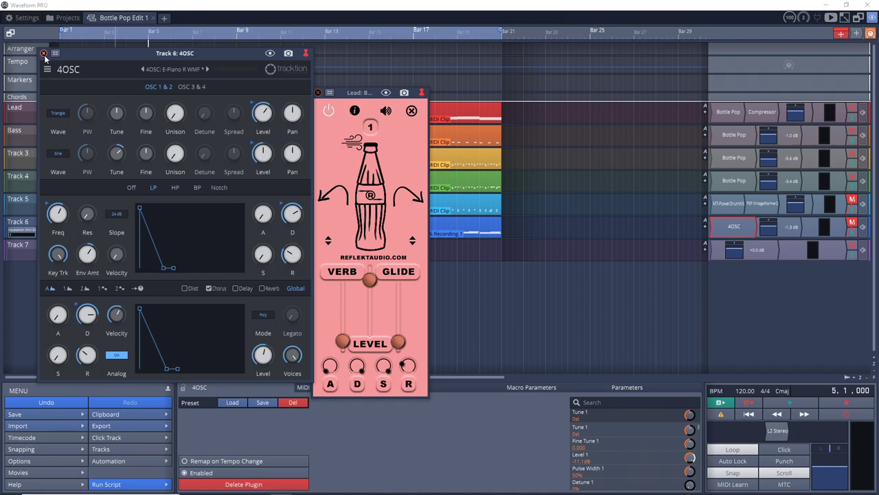
click(44, 54)
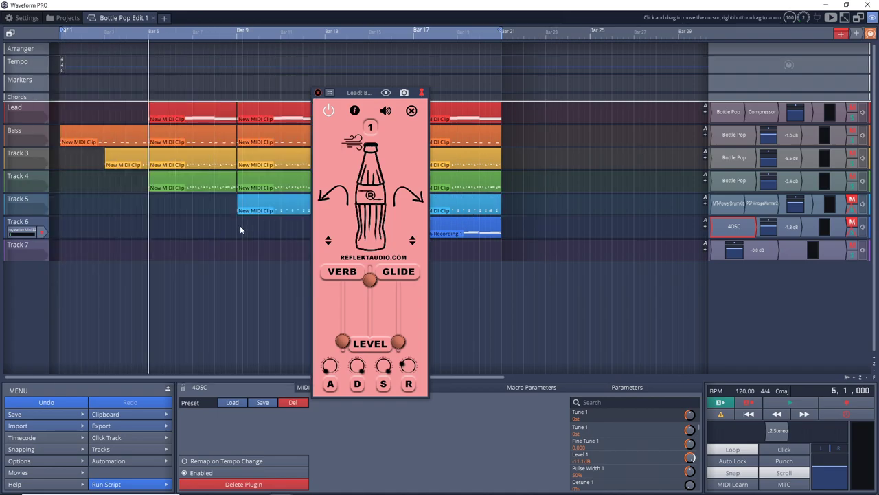
key(space)
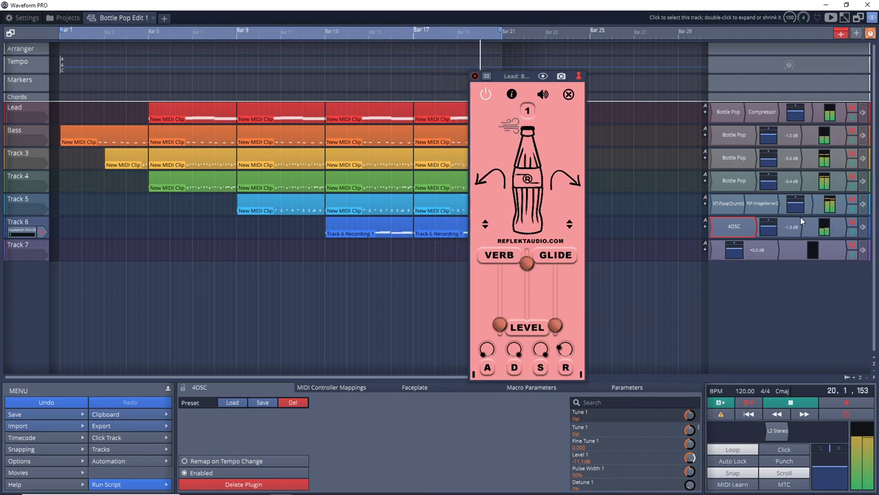
key(space)
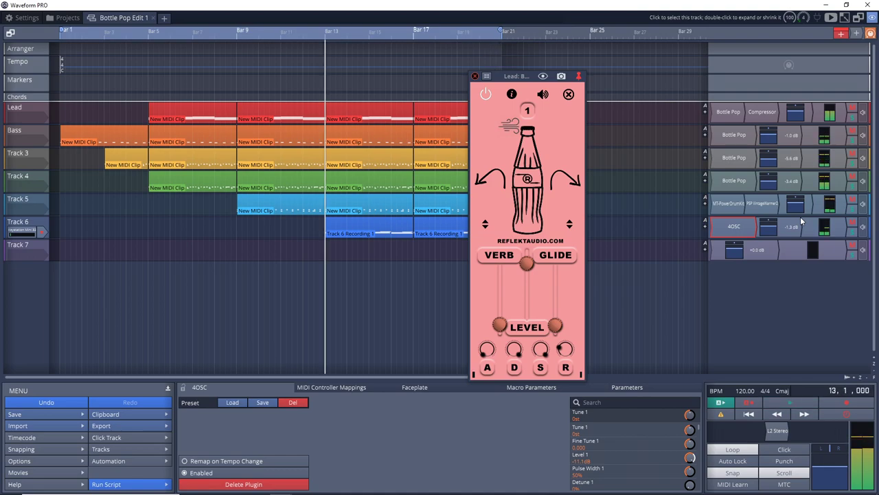